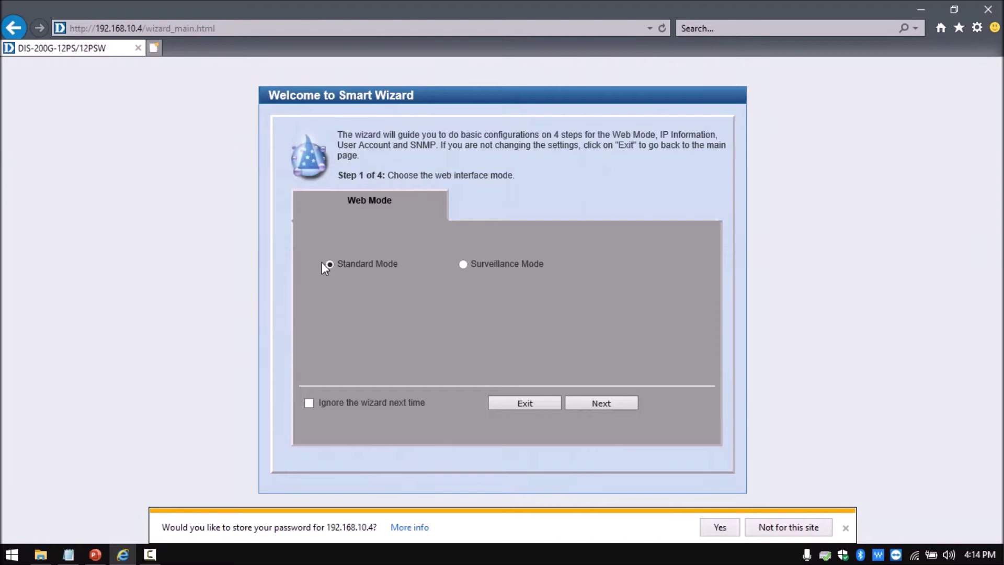
Step: Exit the Smart Wizard and open the Auto Surveillance Properties page under the L2 Features VLAN settings
{"action": "left_click", "coordinate": [511, 406]}
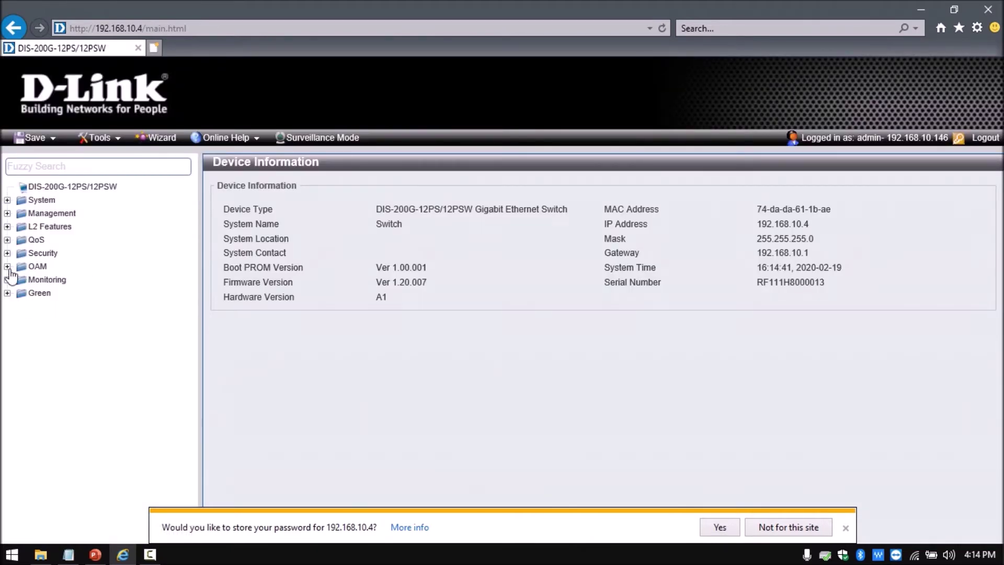
{"action": "left_click", "coordinate": [7, 227]}
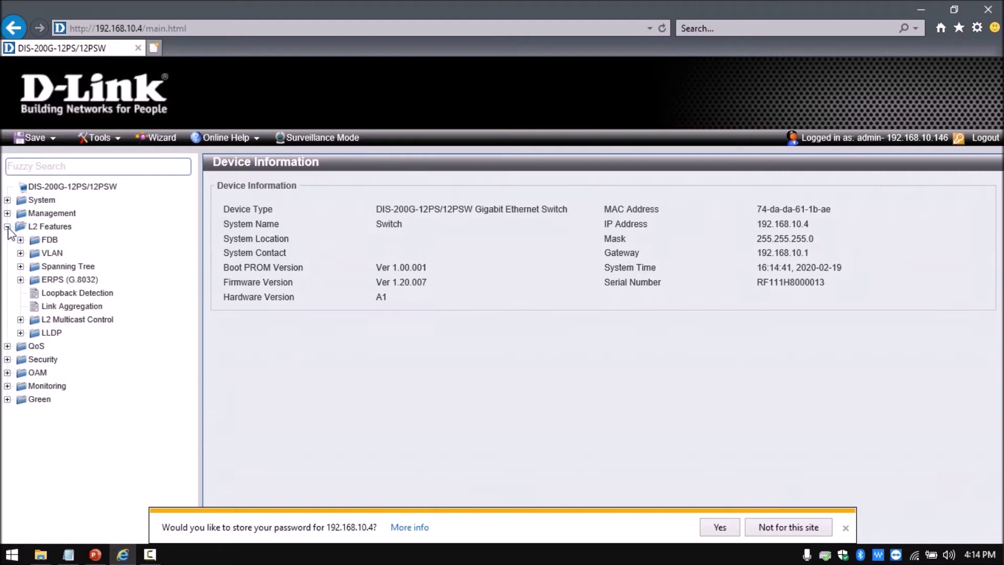
{"action": "left_click", "coordinate": [21, 254]}
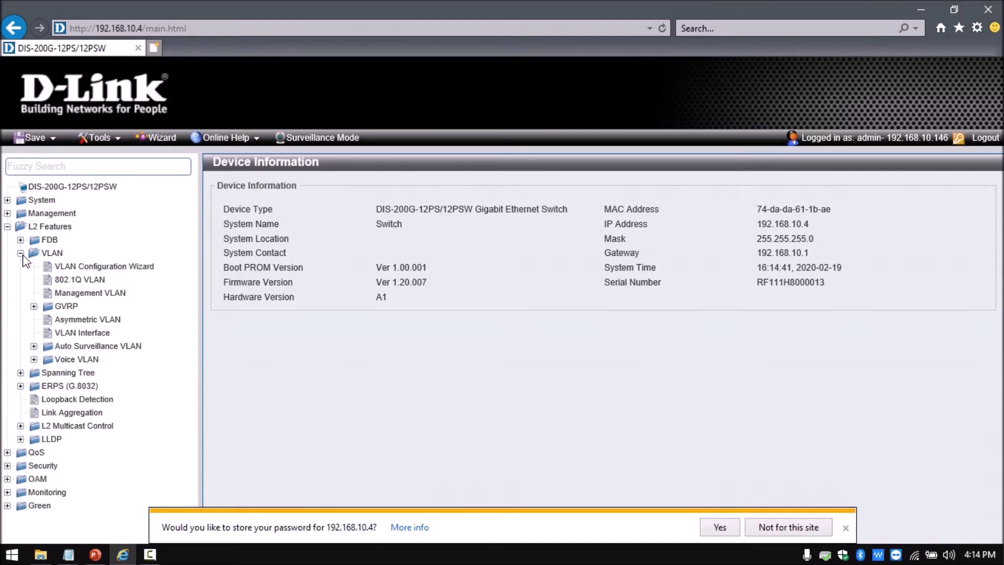
{"action": "left_click", "coordinate": [61, 348]}
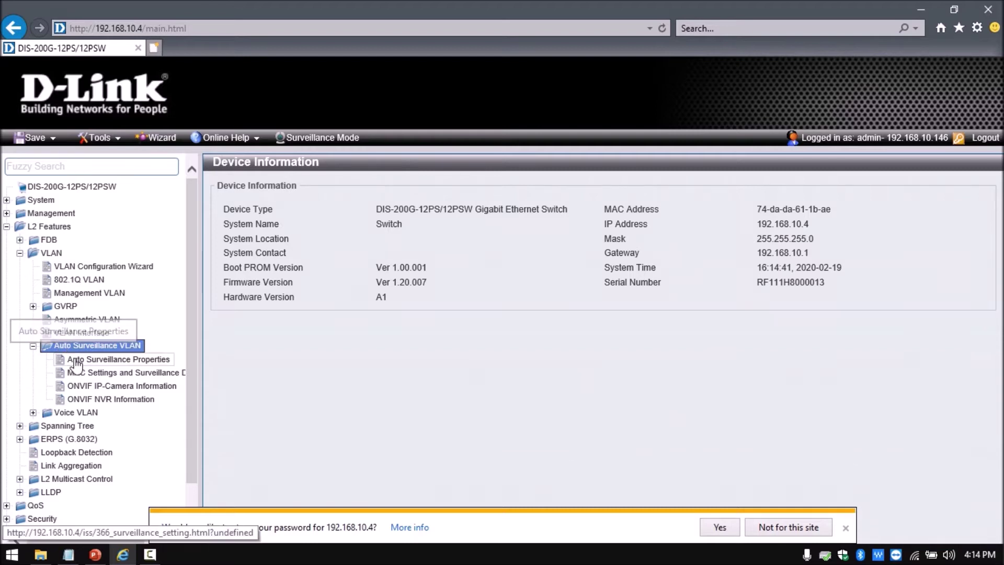
{"action": "left_click", "coordinate": [76, 361]}
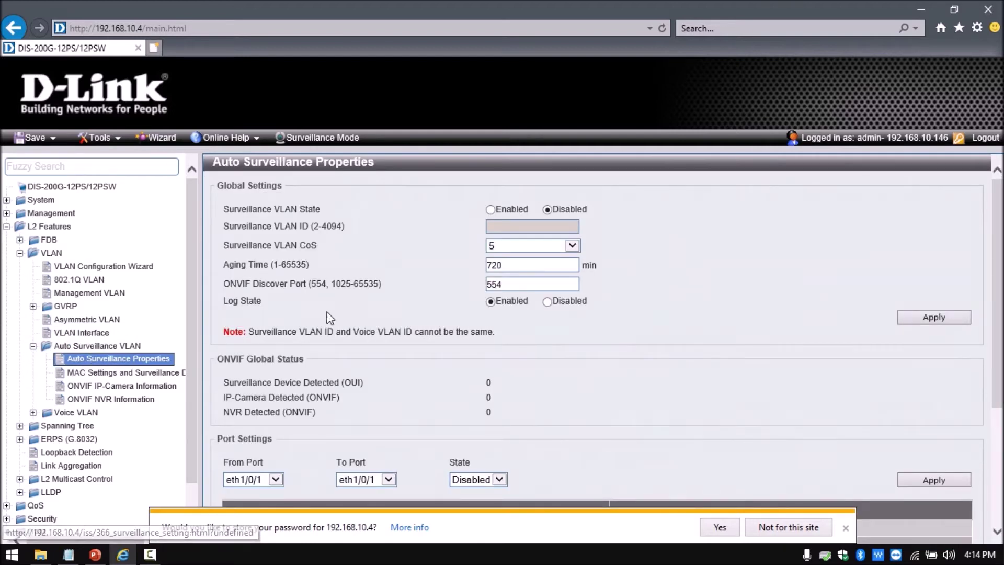
Step: Enable the surveillance VLAN state and set its VLAN ID to 20, checking the surveillance VLAN number on the PowerPoint network topology slide
{"action": "left_click", "coordinate": [491, 210]}
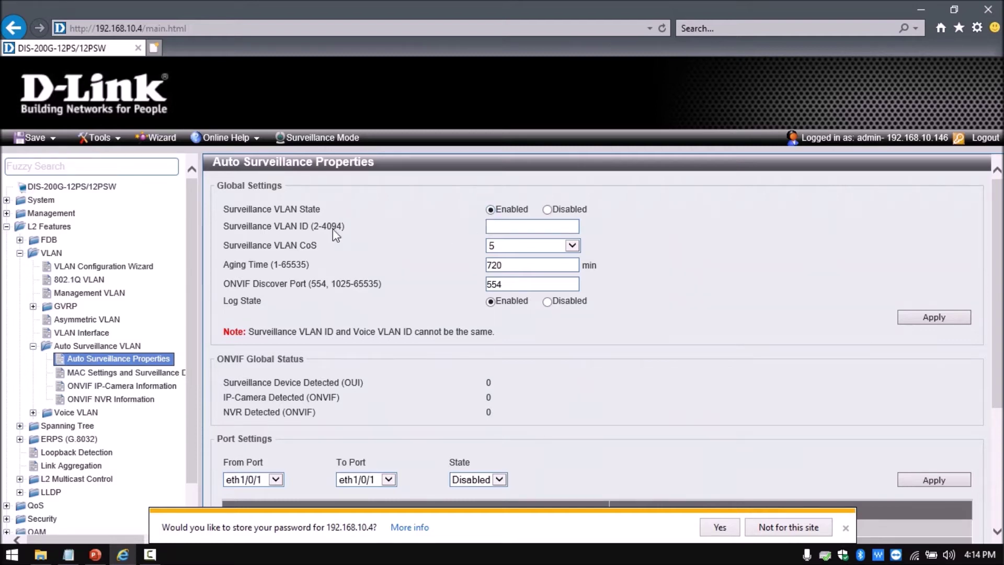
{"action": "left_click_drag", "start_coordinate": [231, 233], "coordinate": [354, 234]}
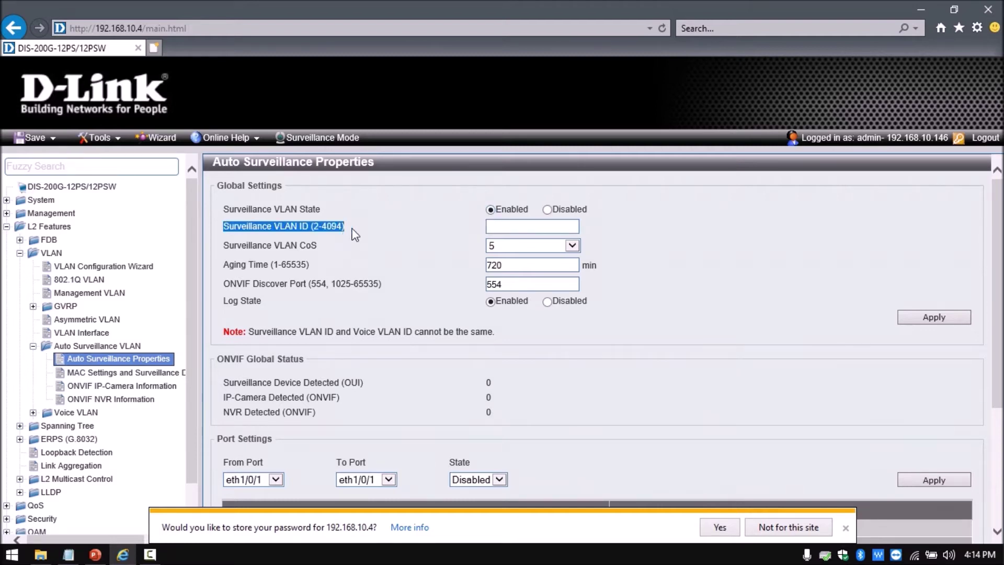
{"action": "left_click", "coordinate": [532, 225]}
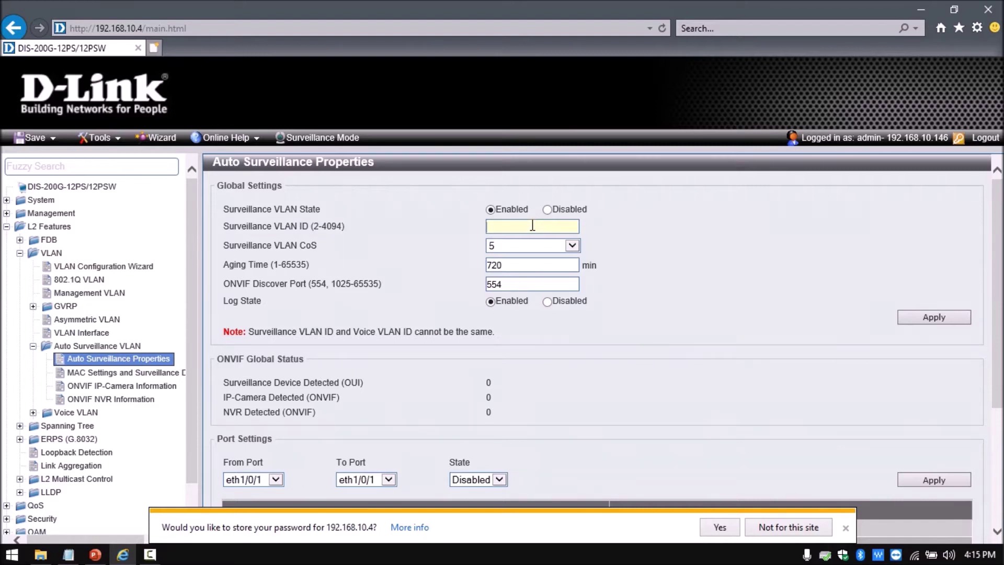
{"action": "left_click", "coordinate": [95, 555]}
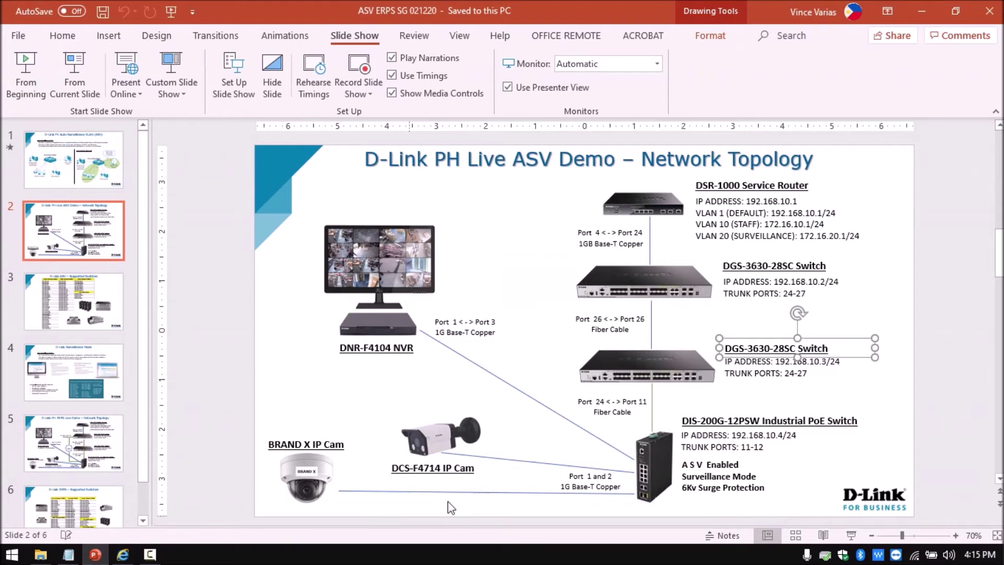
{"action": "left_click", "coordinate": [705, 240]}
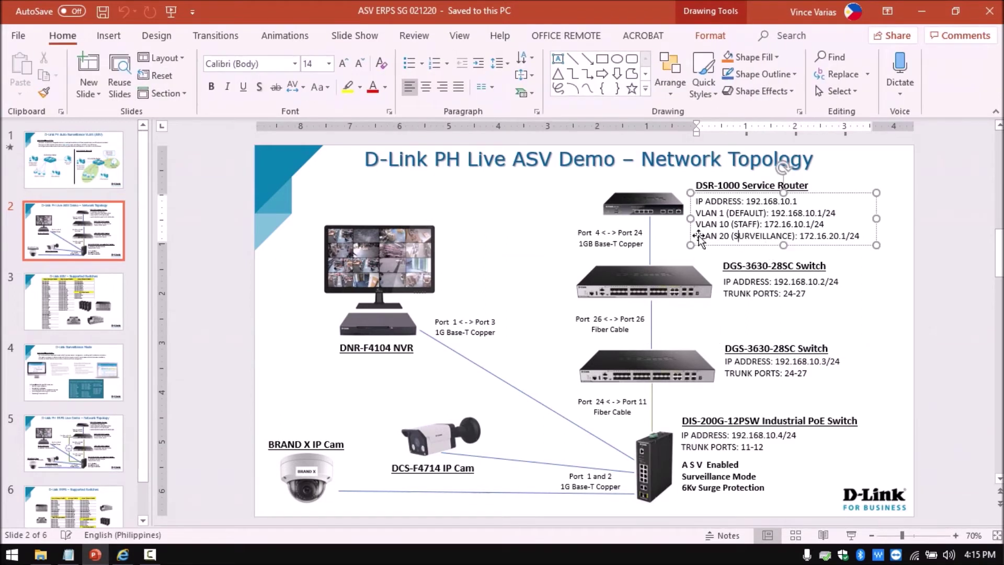
{"action": "left_click_drag", "start_coordinate": [859, 236], "coordinate": [695, 236]}
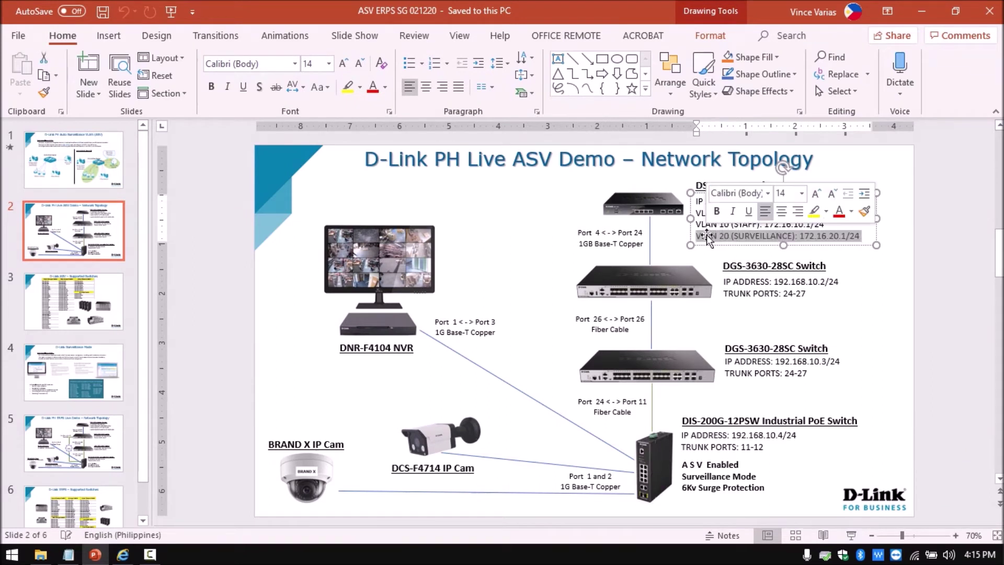
{"action": "left_click", "coordinate": [920, 12]}
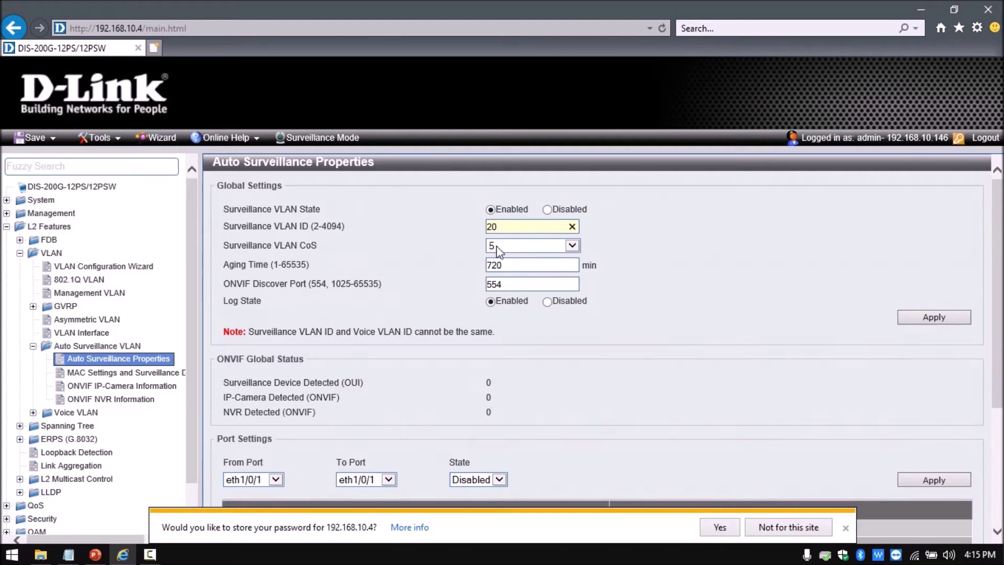
{"action": "left_click", "coordinate": [522, 255]}
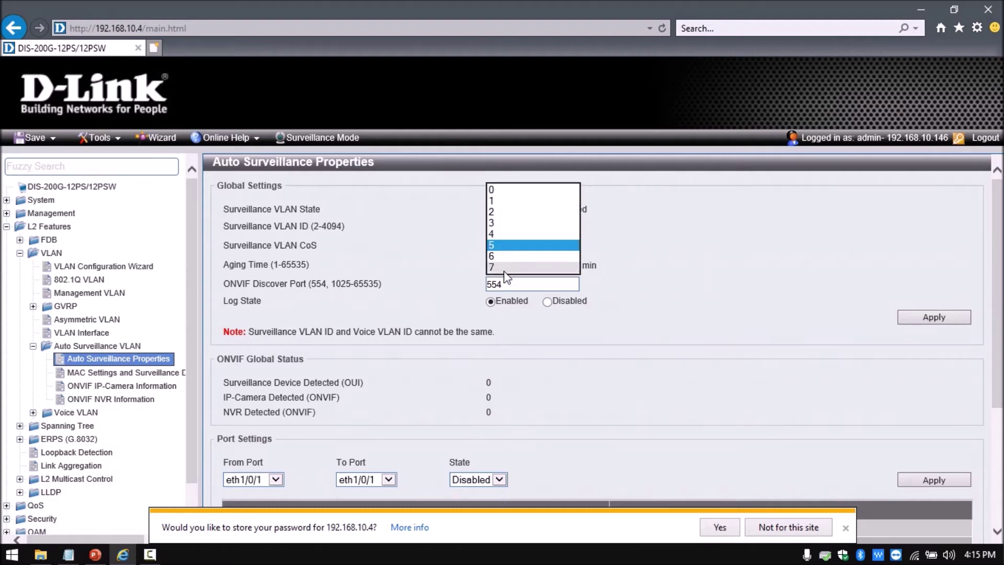
{"action": "left_click", "coordinate": [501, 268]}
{"action": "left_click", "coordinate": [519, 243]}
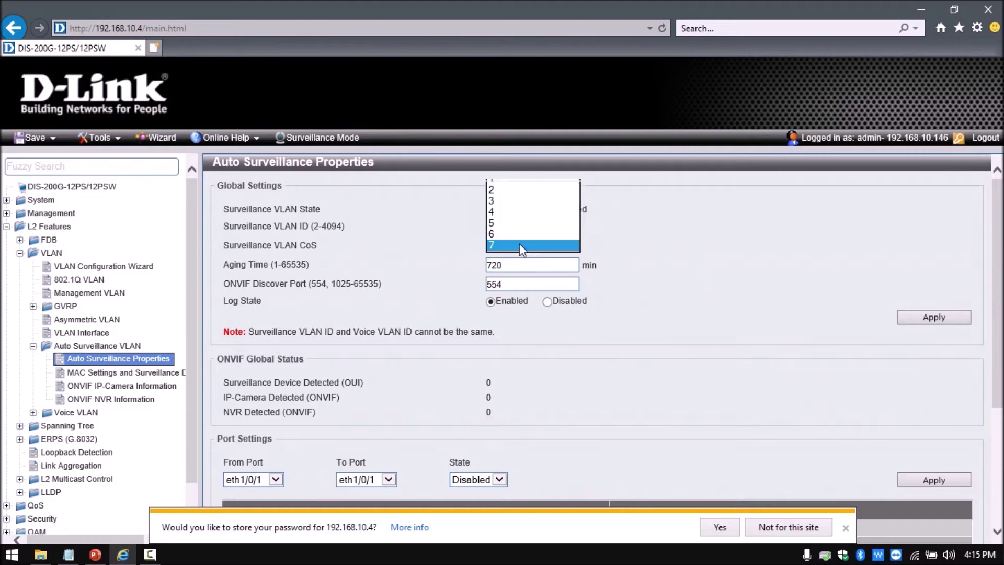
{"action": "left_click", "coordinate": [500, 221]}
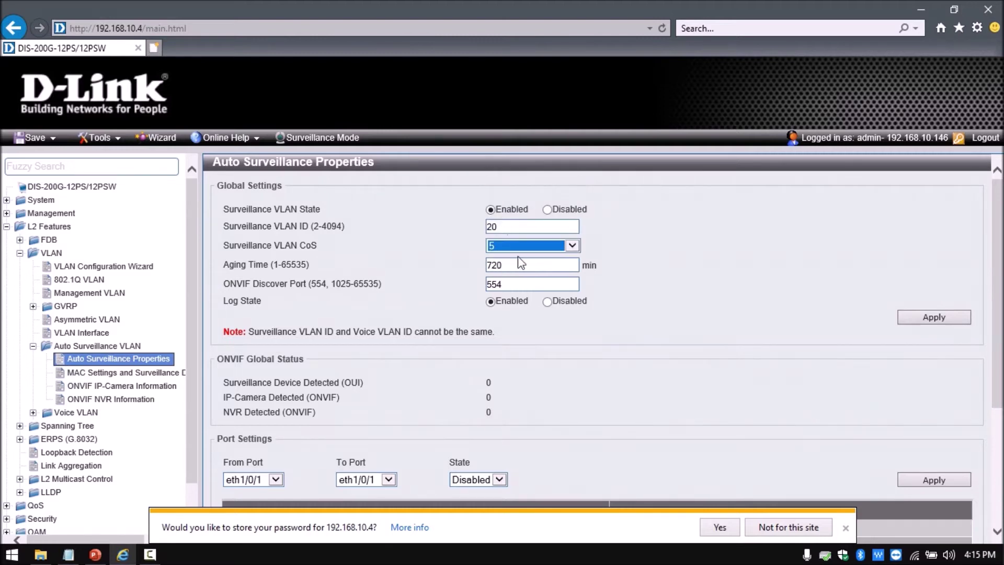
Step: Apply the global surveillance VLAN settings
{"action": "scroll", "coordinate": [630, 302], "scroll_direction": "down", "scroll_amount": 1}
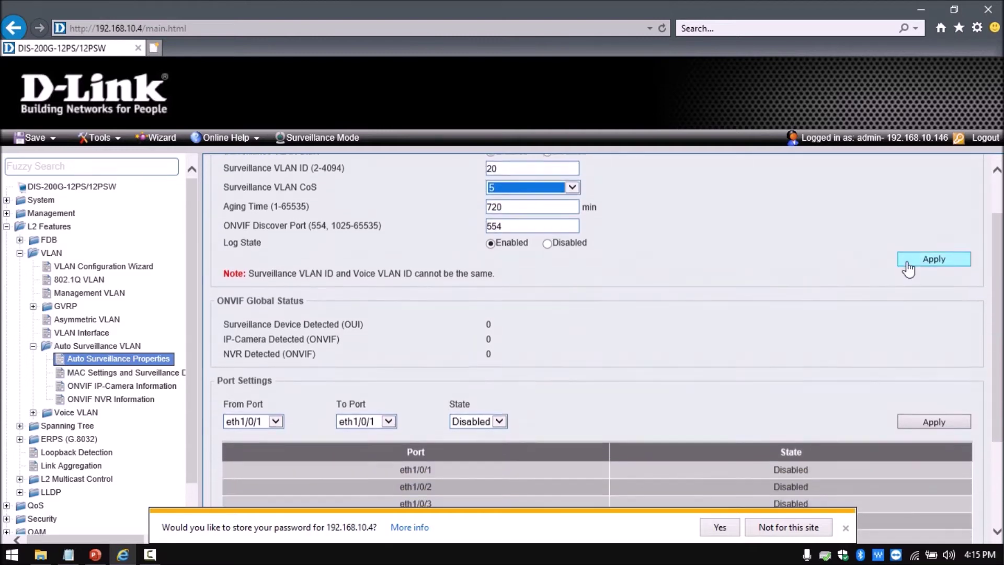
{"action": "left_click", "coordinate": [926, 261]}
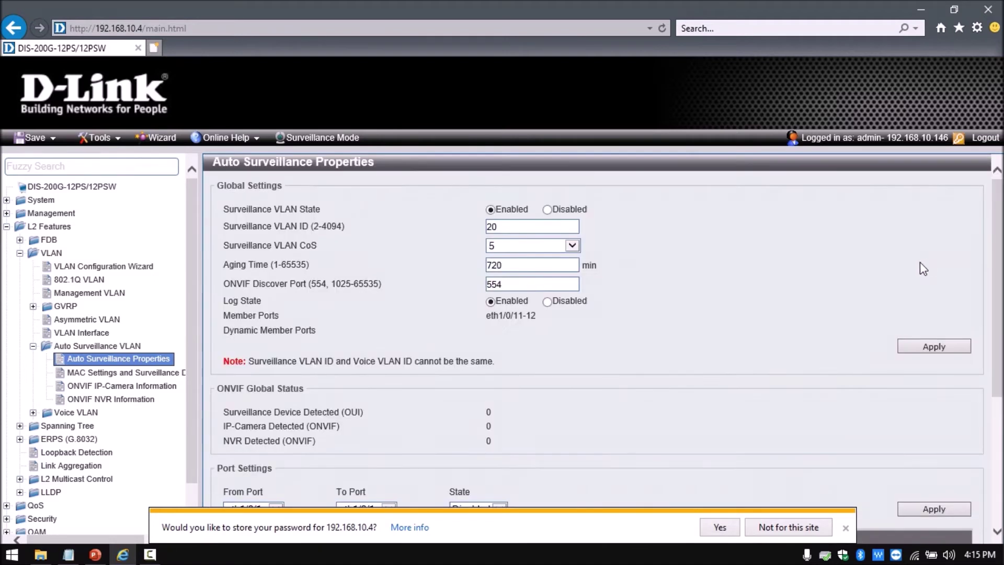
Step: Enable auto surveillance on ports eth1/0/1 through eth1/0/10 and apply the port settings
{"action": "scroll", "coordinate": [767, 277], "scroll_direction": "down", "scroll_amount": 4}
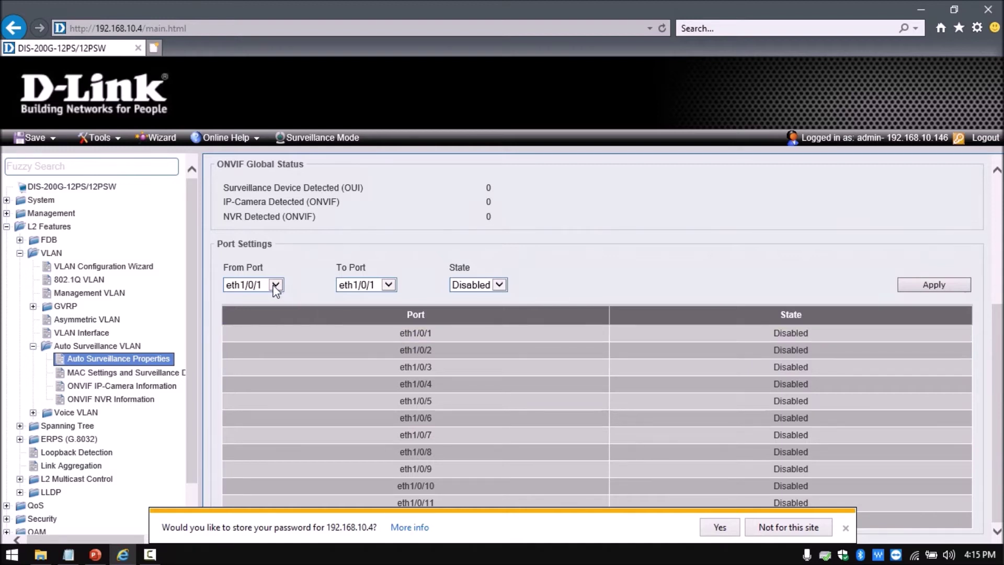
{"action": "left_click", "coordinate": [390, 287]}
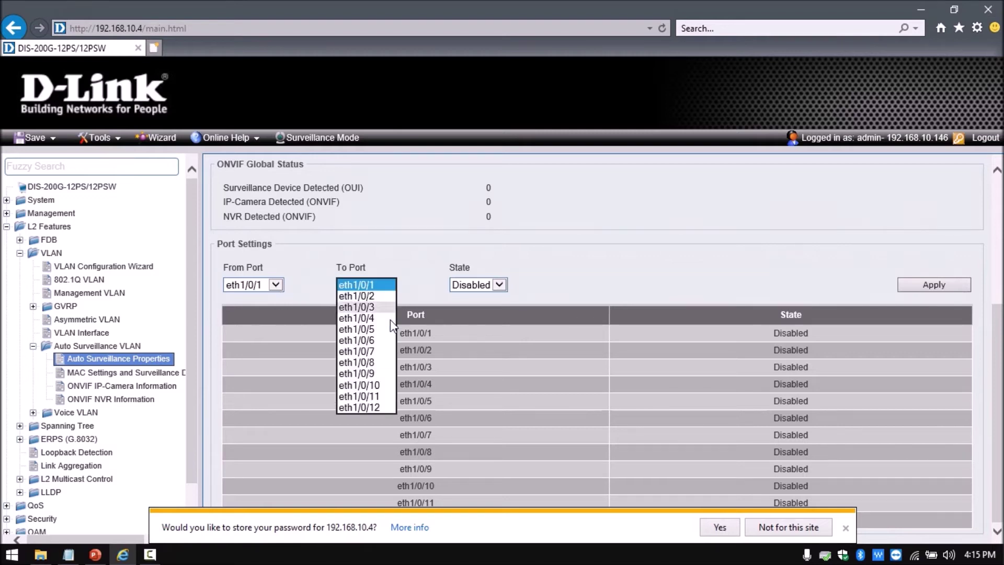
{"action": "left_click", "coordinate": [380, 386]}
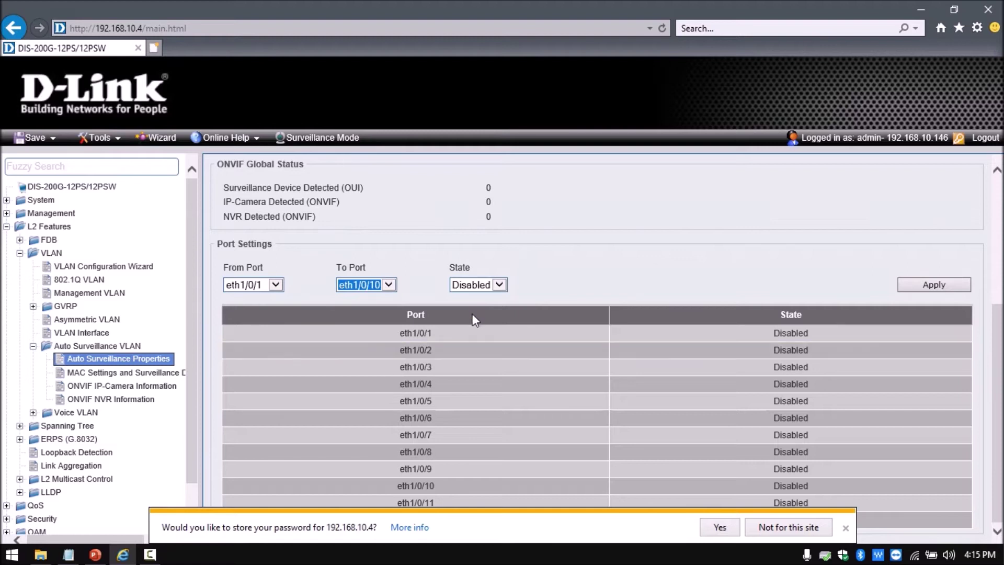
{"action": "left_click", "coordinate": [500, 284]}
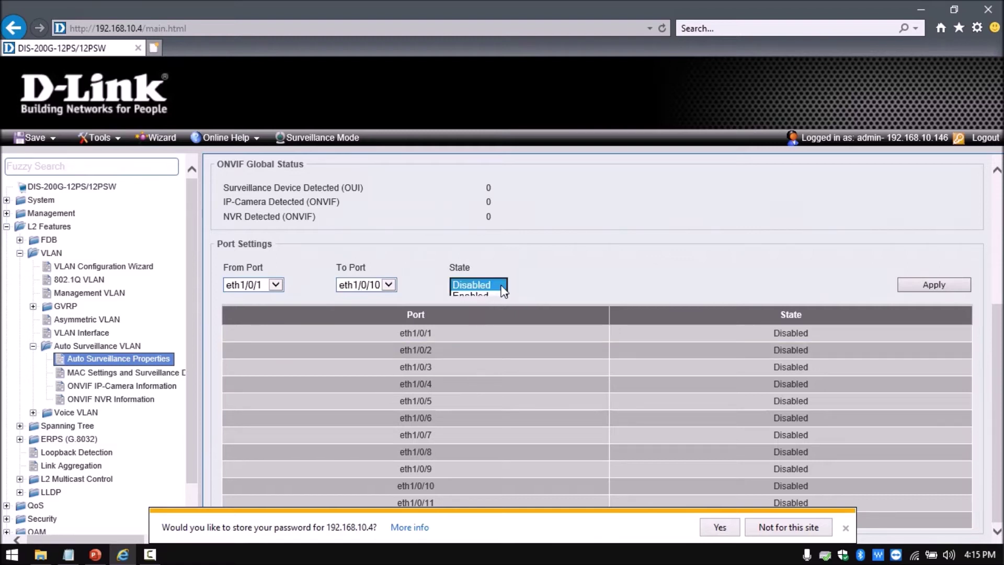
{"action": "left_click", "coordinate": [475, 296]}
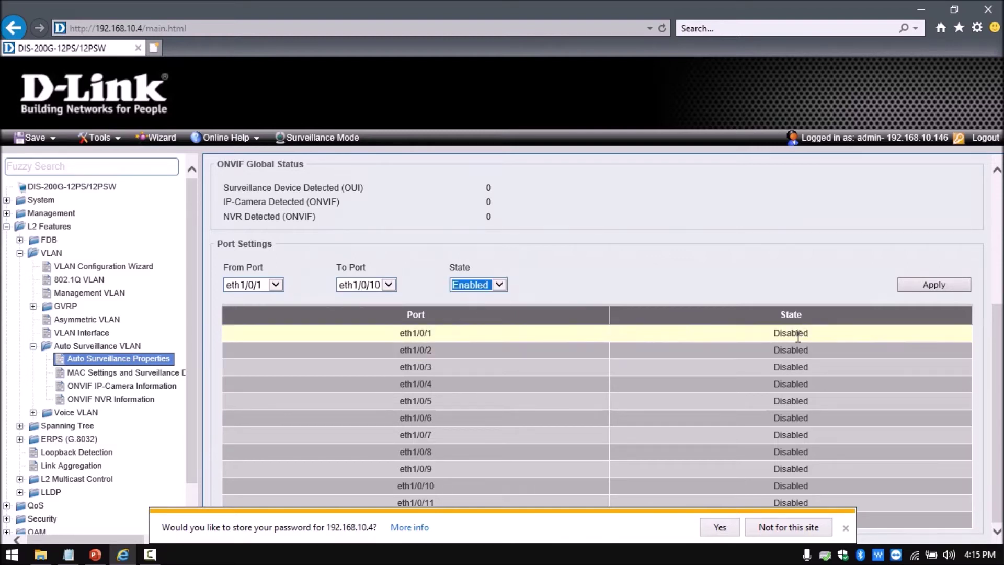
{"action": "left_click", "coordinate": [932, 286]}
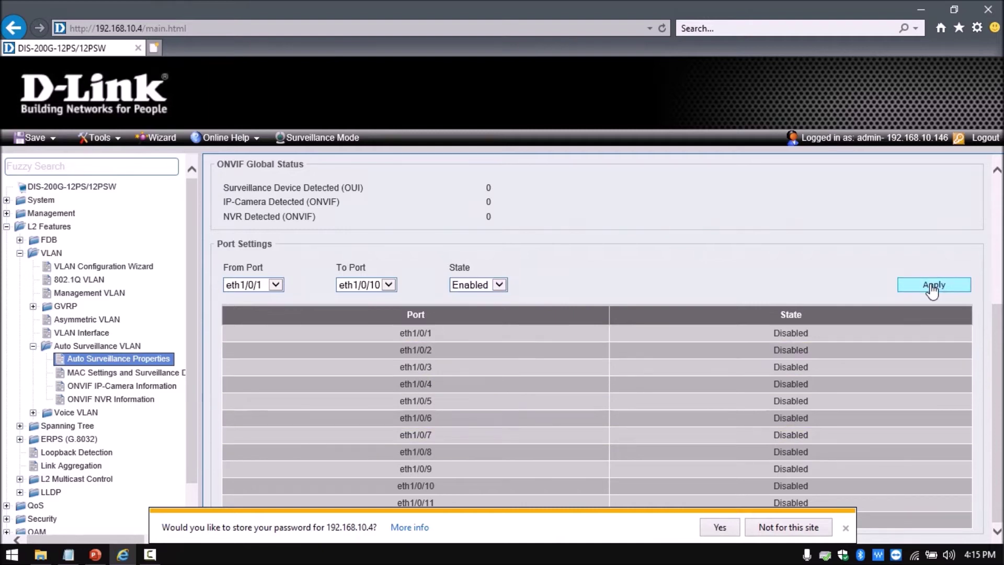
{"action": "scroll", "coordinate": [847, 327], "scroll_direction": "down", "scroll_amount": 5}
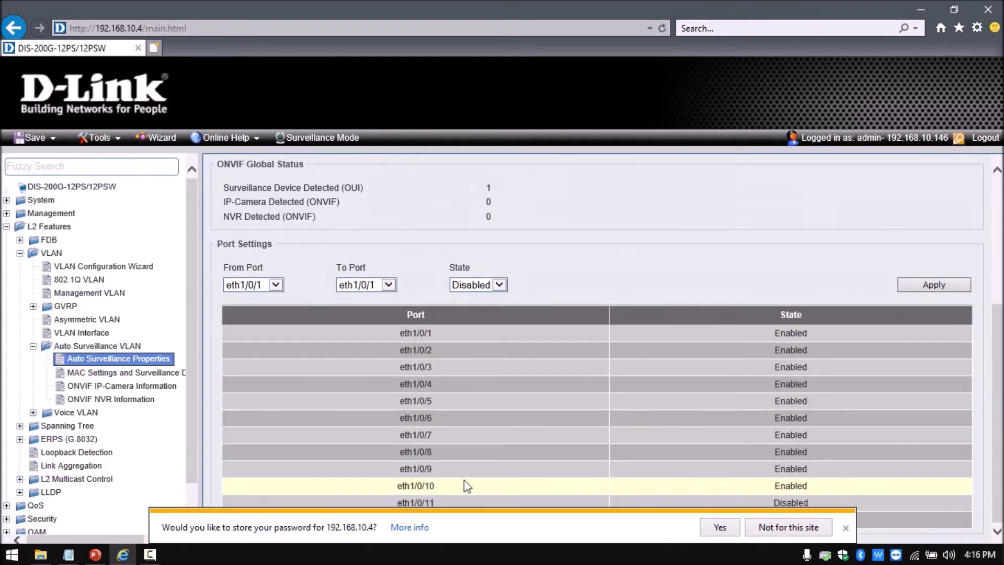
{"action": "scroll", "coordinate": [718, 363], "scroll_direction": "up", "scroll_amount": 5}
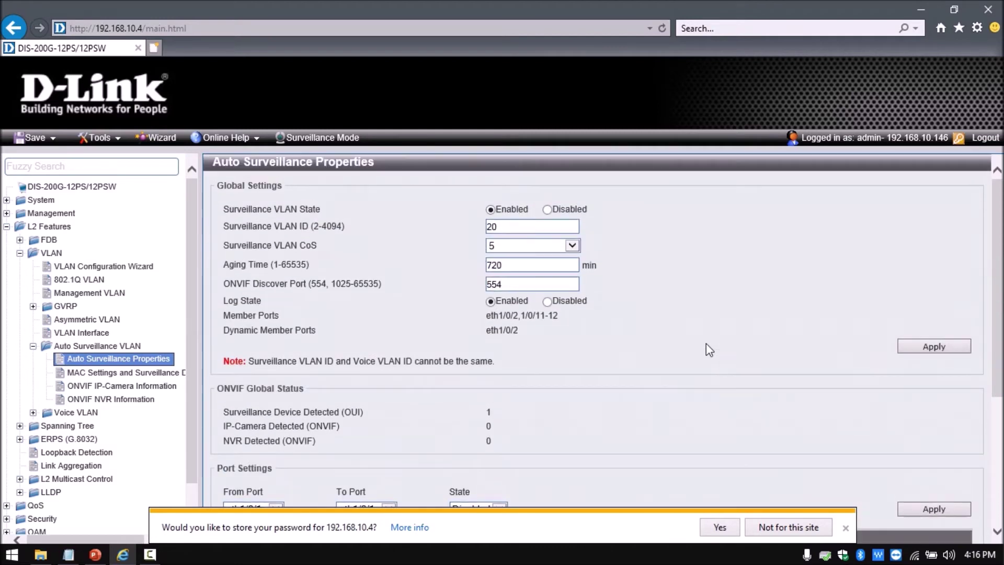
Step: Save the switch's running configuration to flash
{"action": "left_click", "coordinate": [50, 140]}
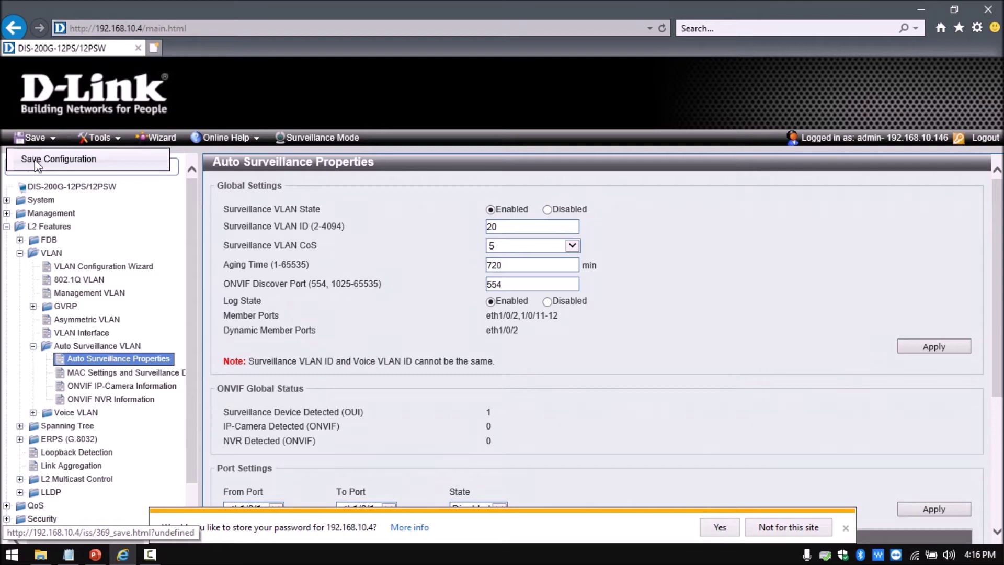
{"action": "left_click", "coordinate": [37, 162]}
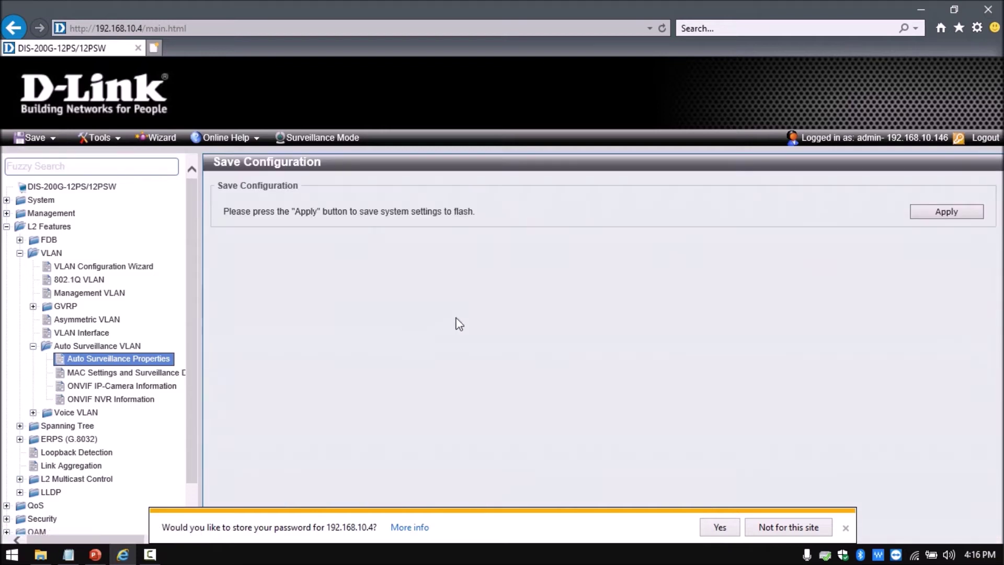
{"action": "left_click", "coordinate": [932, 216]}
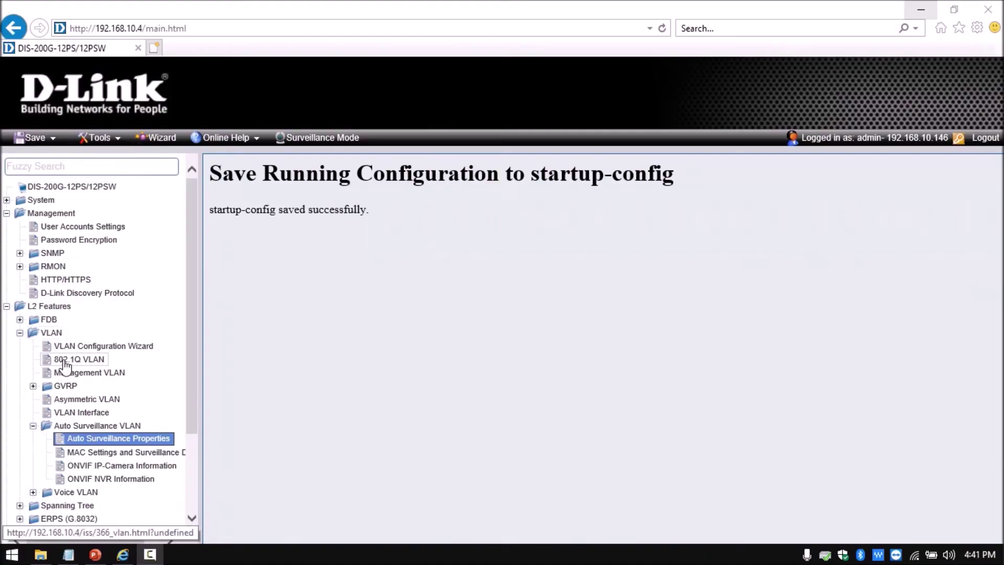
Step: Open the 802.1Q VLAN list, refresh it and examine the untagged member ports of the SURVEILLANCE VLAN
{"action": "left_click", "coordinate": [65, 366]}
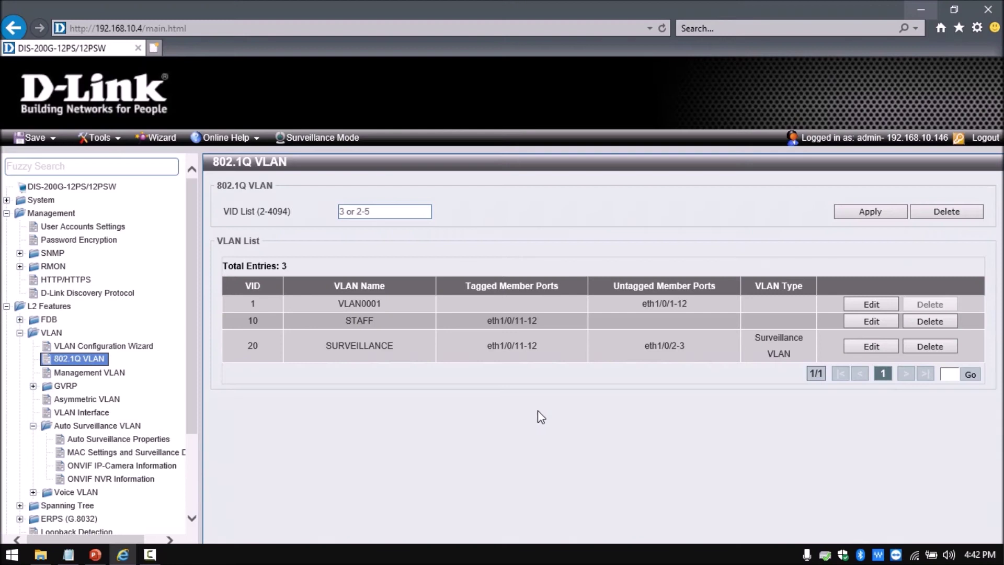
{"action": "right_click", "coordinate": [526, 410]}
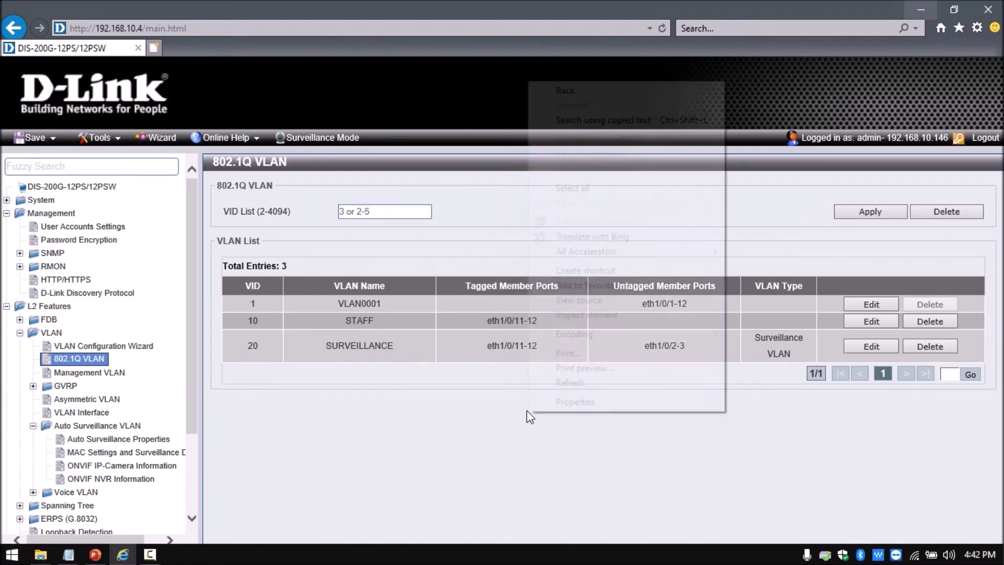
{"action": "left_click", "coordinate": [560, 387]}
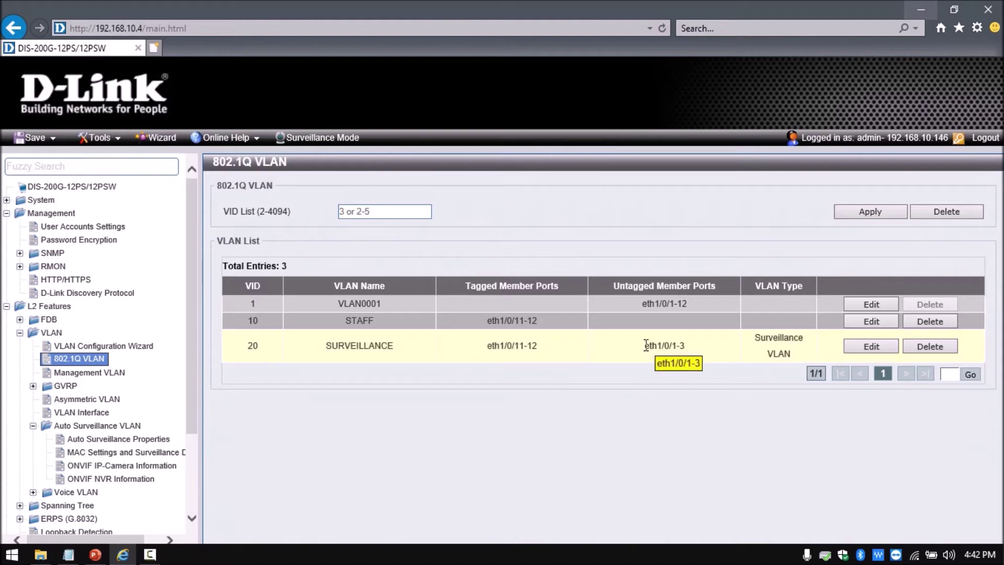
{"action": "left_click_drag", "start_coordinate": [643, 345], "coordinate": [683, 348]}
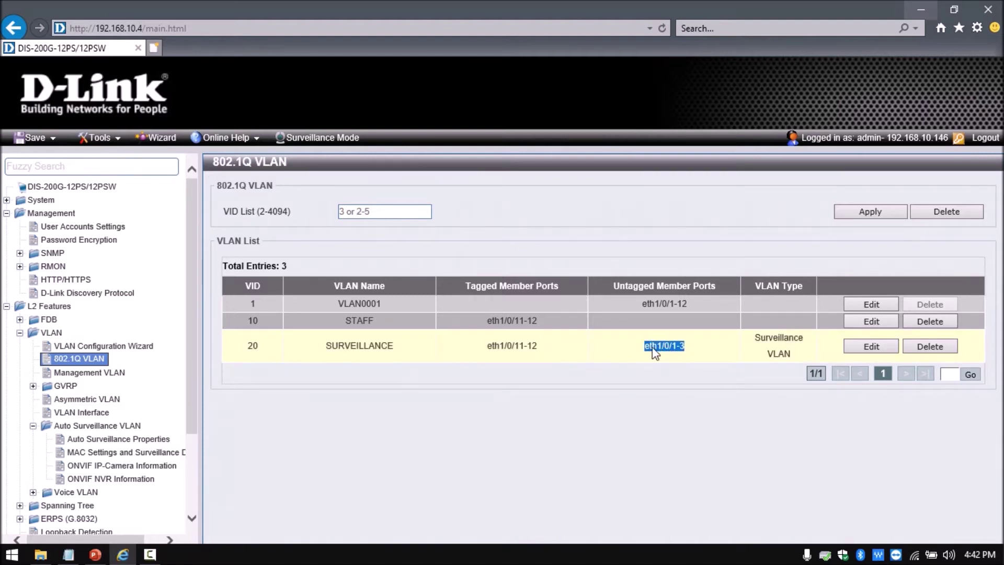
{"action": "left_click_drag", "start_coordinate": [669, 350], "coordinate": [685, 355]}
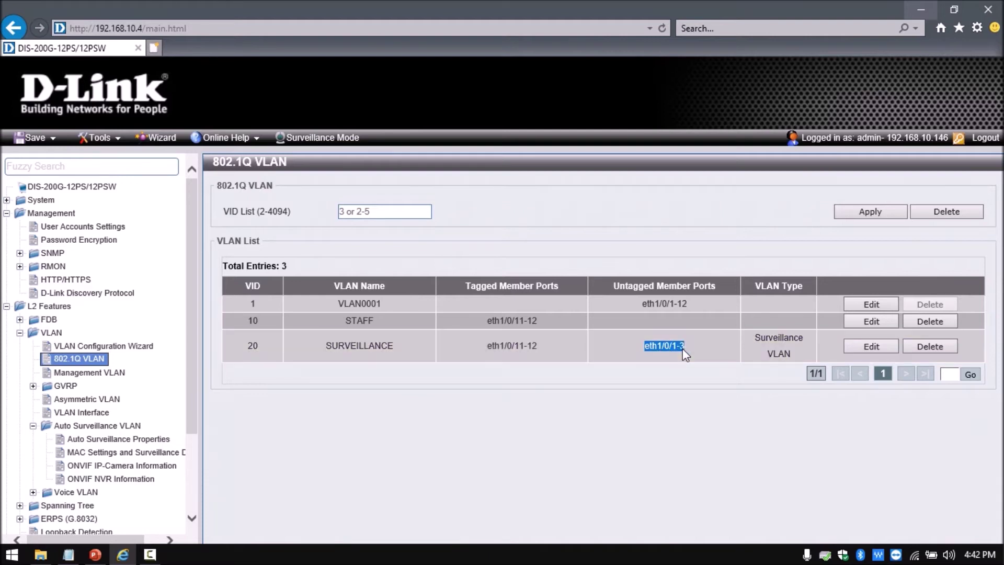